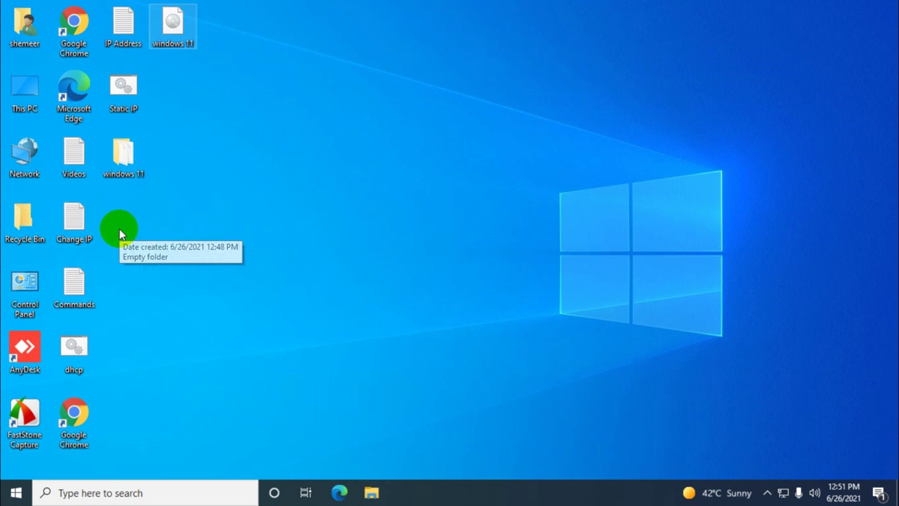
- Refresh the desktop and place the windows 11 folder and disc image side by side, apart from the other icons
{"action": "right_click", "coordinate": [250, 159]}
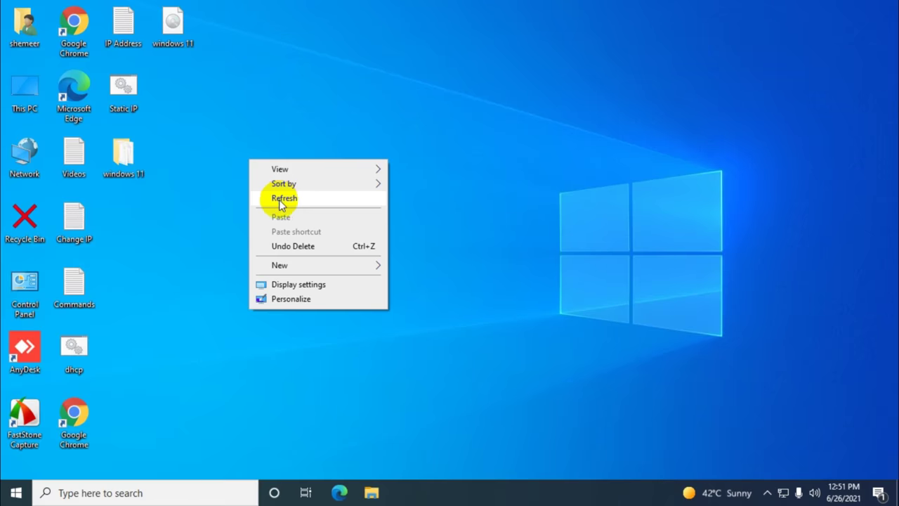
{"action": "left_click", "coordinate": [278, 199]}
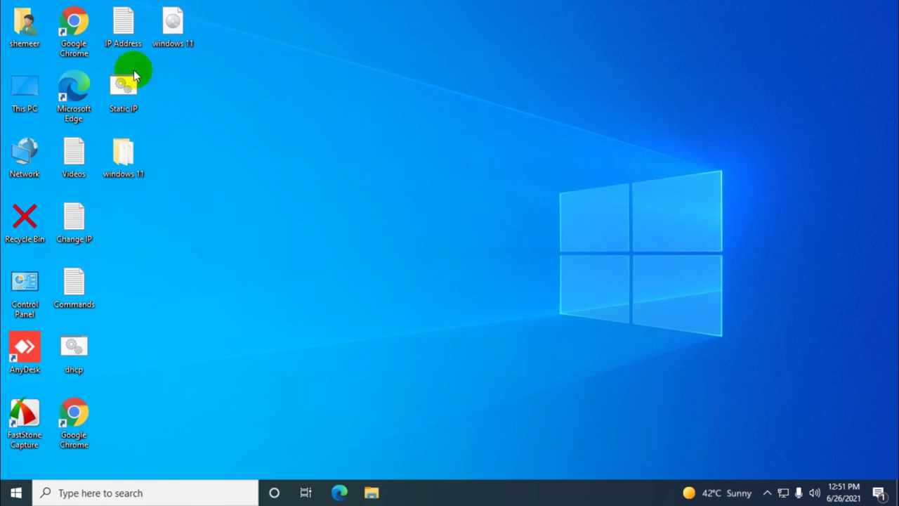
{"action": "left_click_drag", "start_coordinate": [173, 24], "coordinate": [260, 57]}
{"action": "left_click_drag", "start_coordinate": [123, 156], "coordinate": [215, 26]}
{"action": "right_click", "coordinate": [360, 118]}
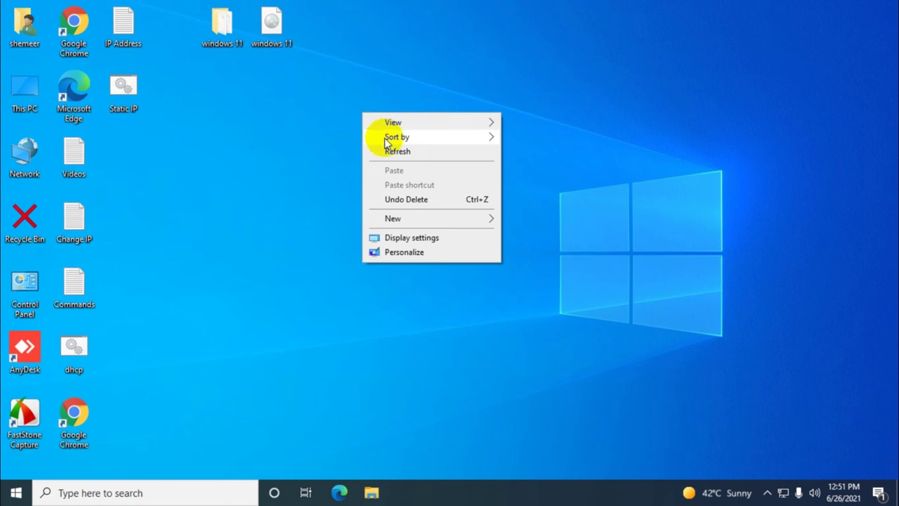
{"action": "left_click", "coordinate": [395, 149]}
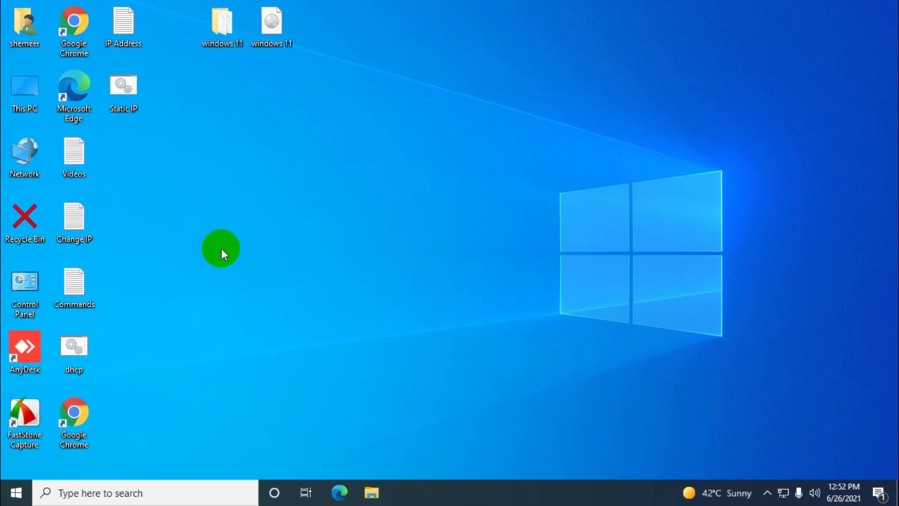
- Copy the appraisers zip file from Downloads to the desktop and place it beside the windows 11 disc image
{"action": "key", "text": "super+e"}
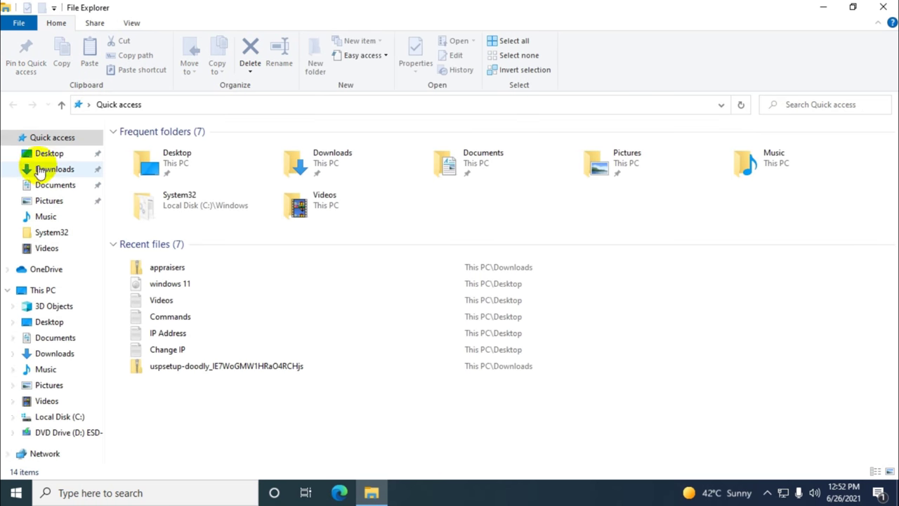
{"action": "left_click", "coordinate": [48, 172]}
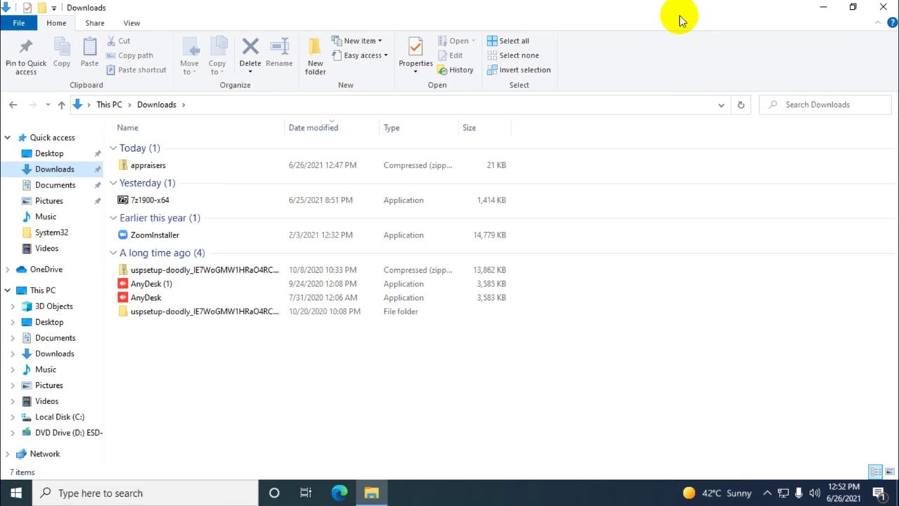
{"action": "left_click", "coordinate": [215, 172]}
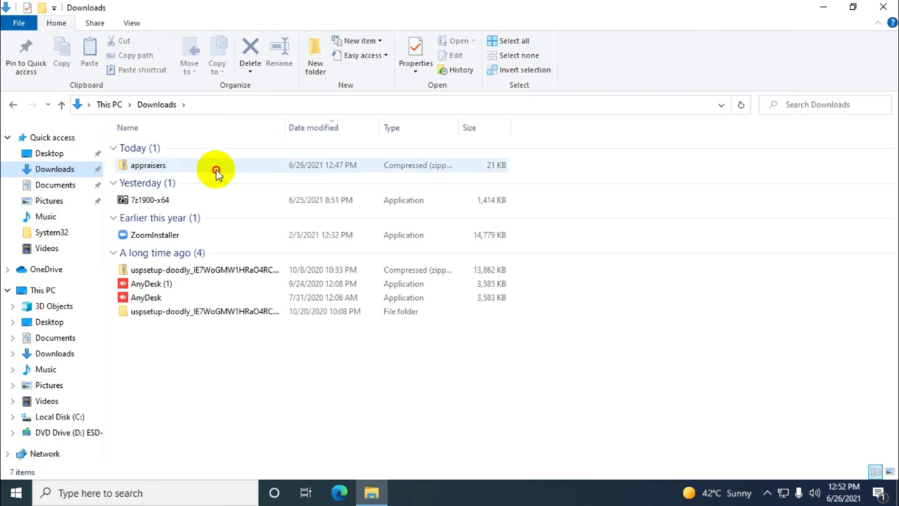
{"action": "right_click", "coordinate": [209, 169]}
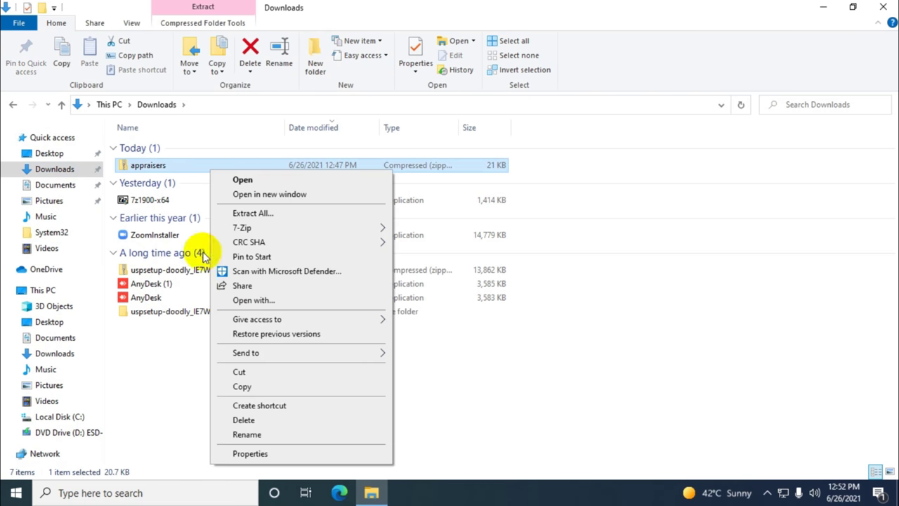
{"action": "left_click", "coordinate": [244, 386]}
{"action": "left_click", "coordinate": [883, 7]}
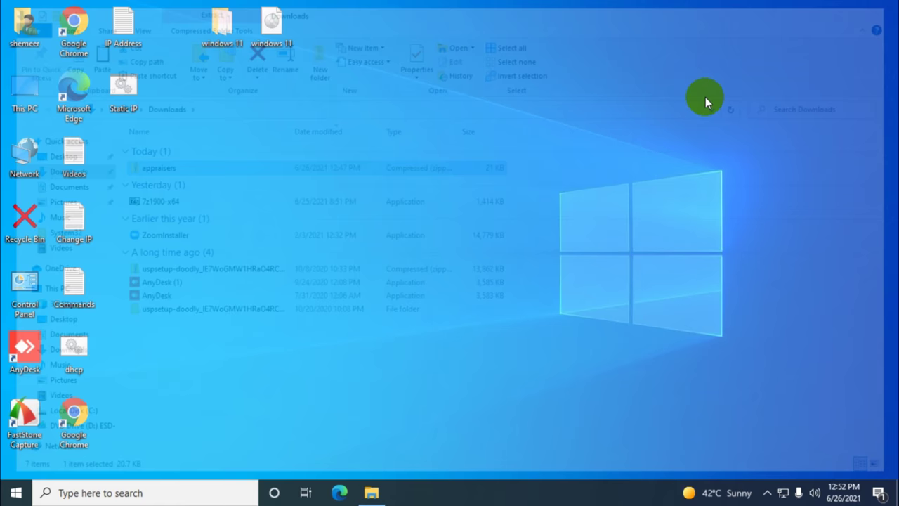
{"action": "right_click", "coordinate": [408, 207]}
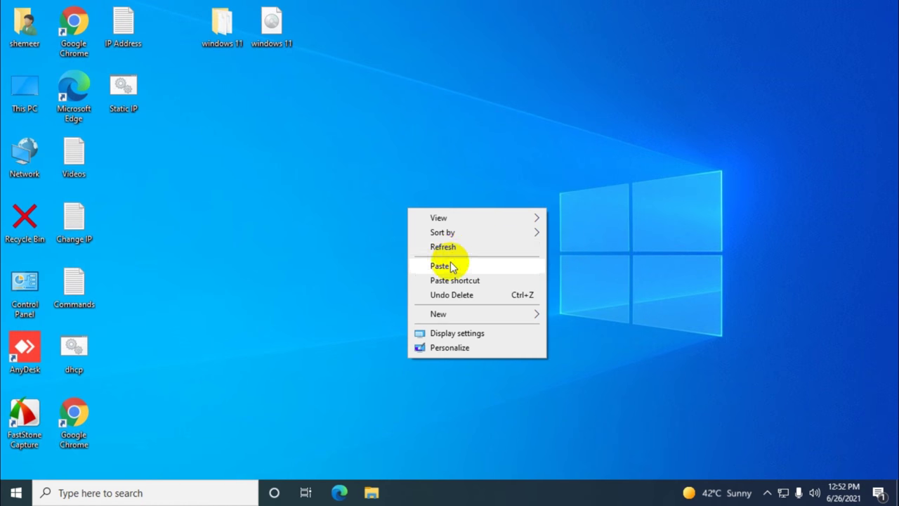
{"action": "left_click", "coordinate": [457, 263]}
{"action": "left_click_drag", "start_coordinate": [415, 215], "coordinate": [340, 46]}
- Look through the contents of the windows 11 folder on the desktop and close it
{"action": "left_click", "coordinate": [273, 42]}
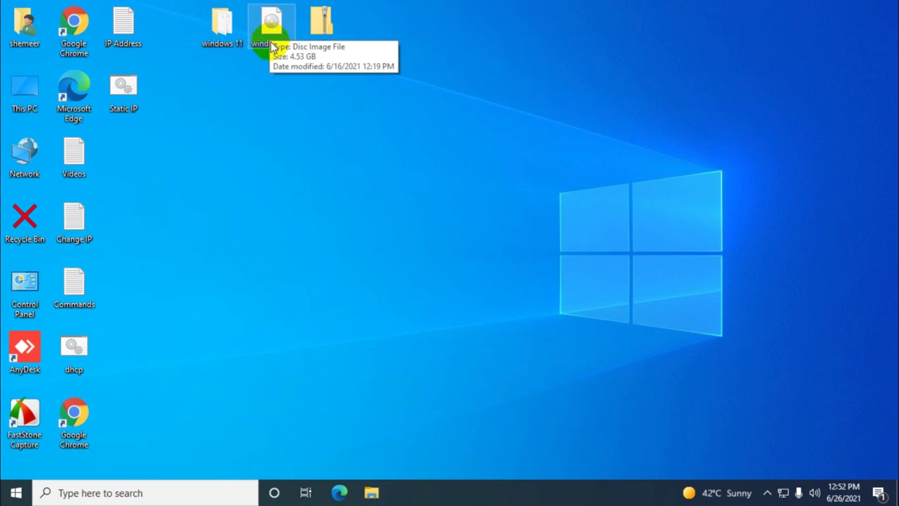
{"action": "left_click", "coordinate": [234, 31]}
{"action": "double_click", "coordinate": [234, 32]}
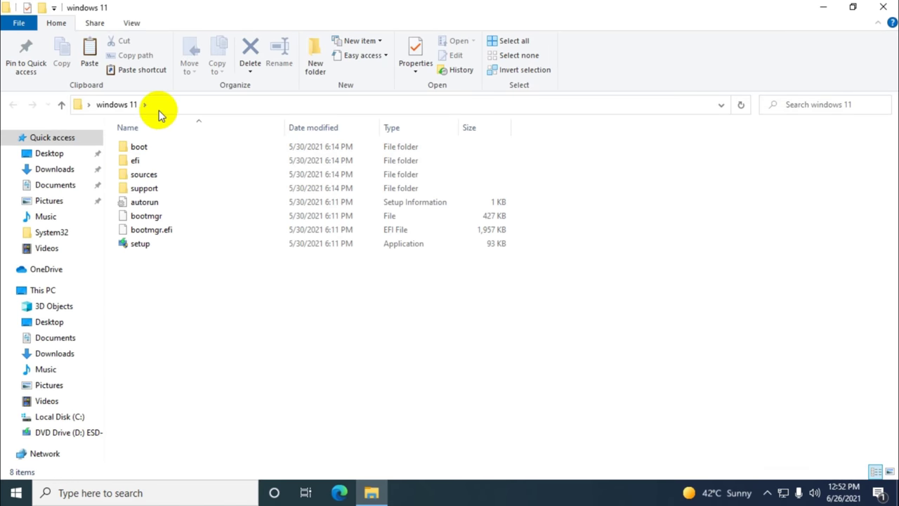
{"action": "left_click", "coordinate": [879, 7]}
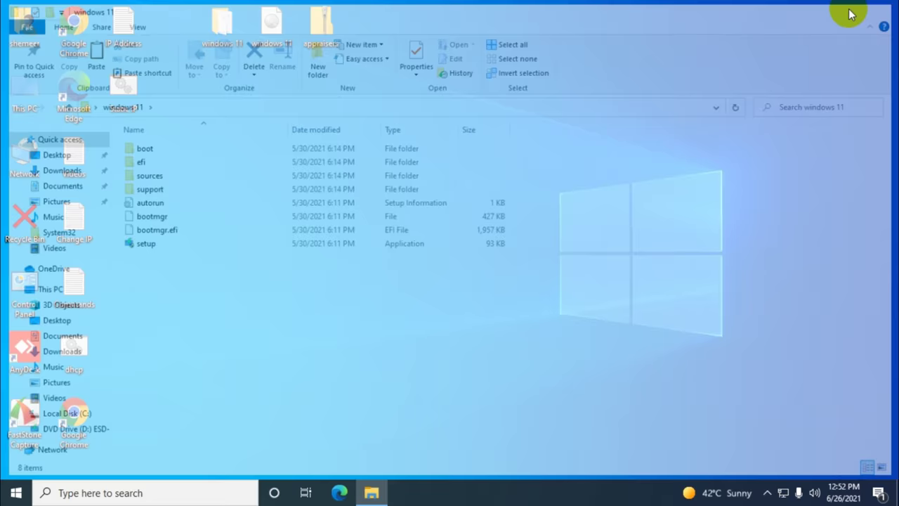
- Mount the windows 11 disc image, copy all of its files and folders, and close the drive window
{"action": "right_click", "coordinate": [267, 26]}
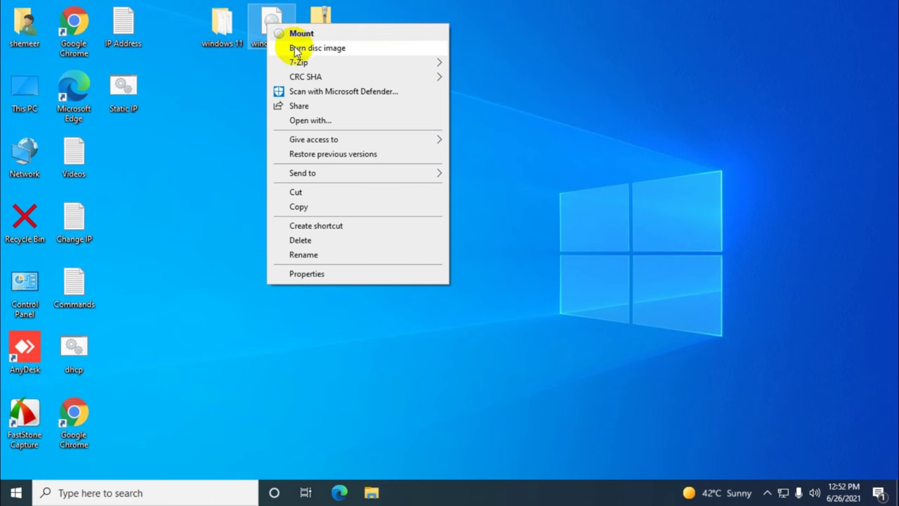
{"action": "left_click", "coordinate": [301, 34]}
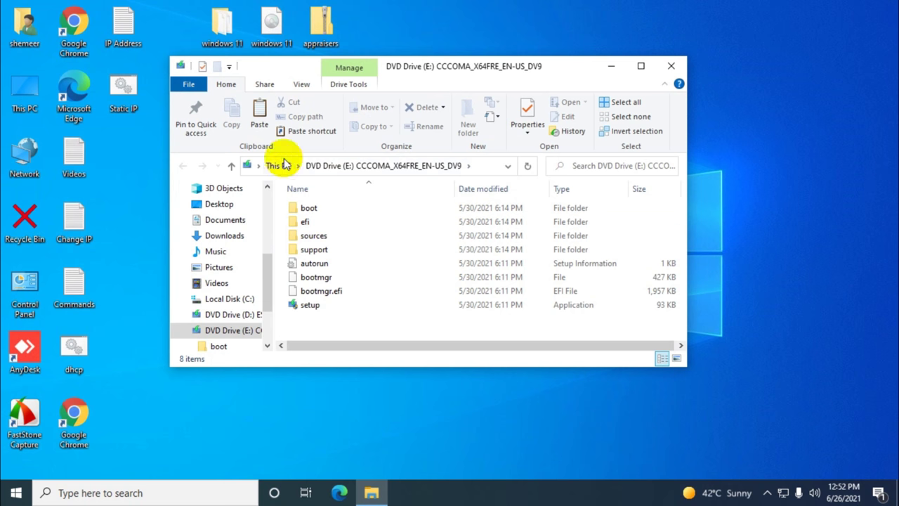
{"action": "left_click_drag", "start_coordinate": [327, 323], "coordinate": [325, 198]}
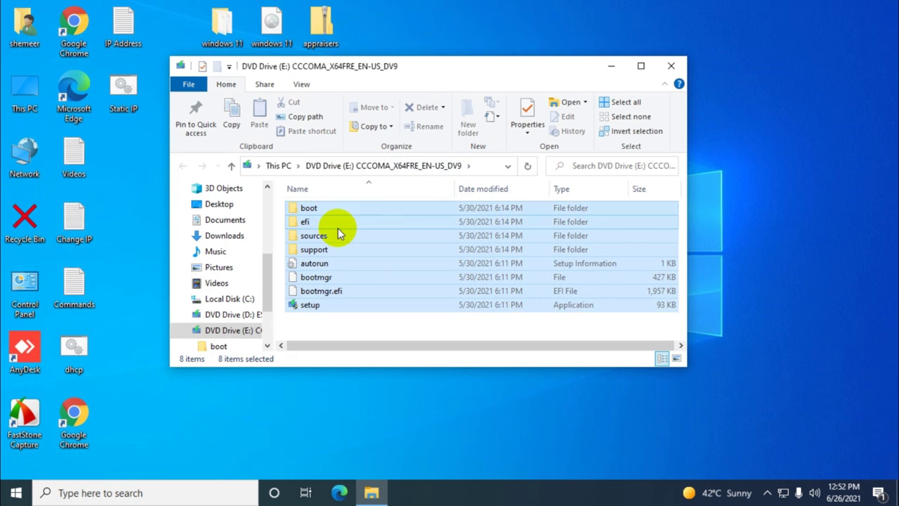
{"action": "right_click", "coordinate": [338, 231]}
{"action": "left_click", "coordinate": [370, 349]}
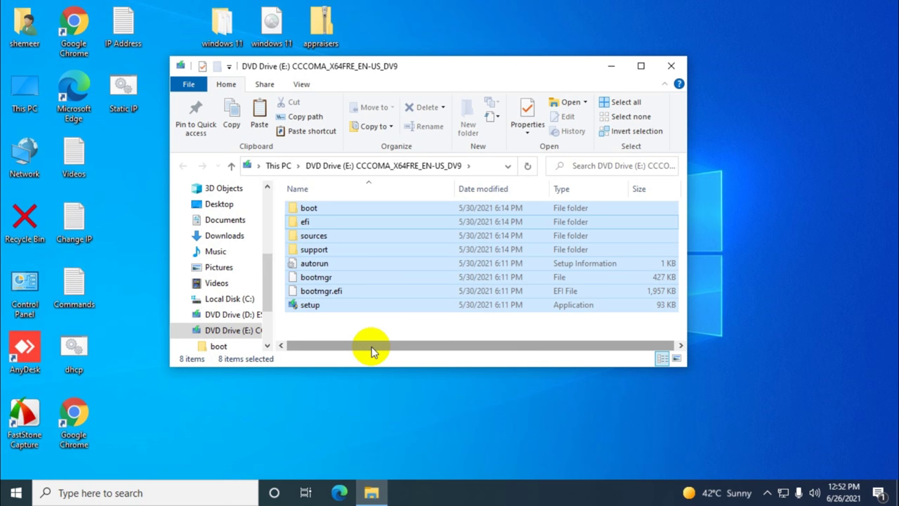
{"action": "left_click", "coordinate": [671, 65]}
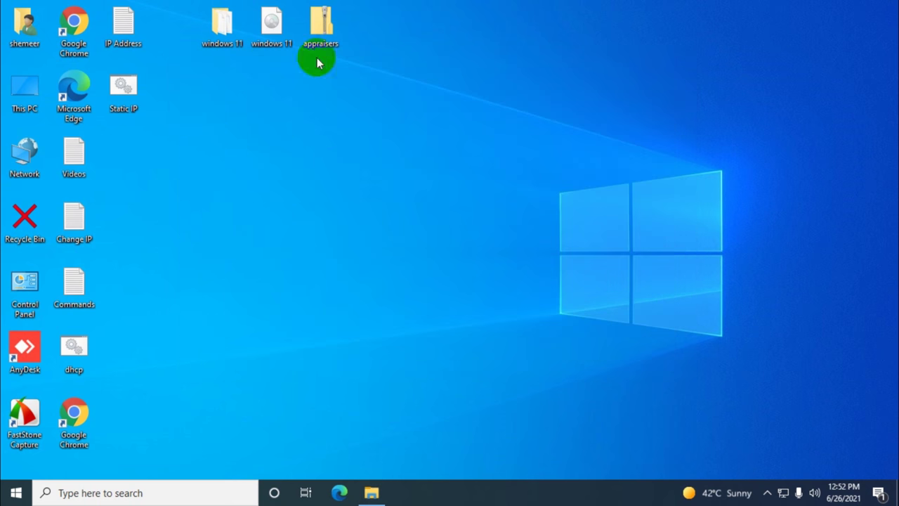
- With the windows 11 folder open, extract the appraisers zip file to an appraisers folder on the desktop
{"action": "double_click", "coordinate": [228, 35]}
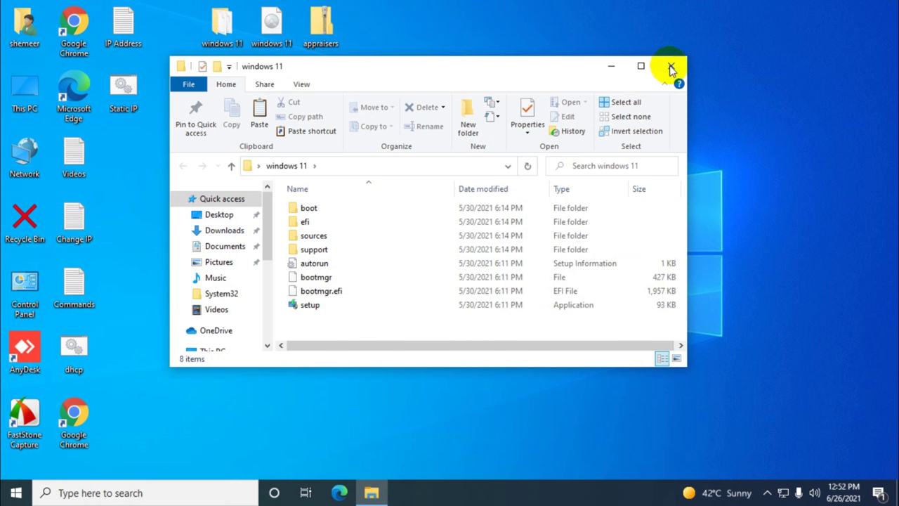
{"action": "left_click", "coordinate": [322, 42]}
{"action": "double_click", "coordinate": [322, 44]}
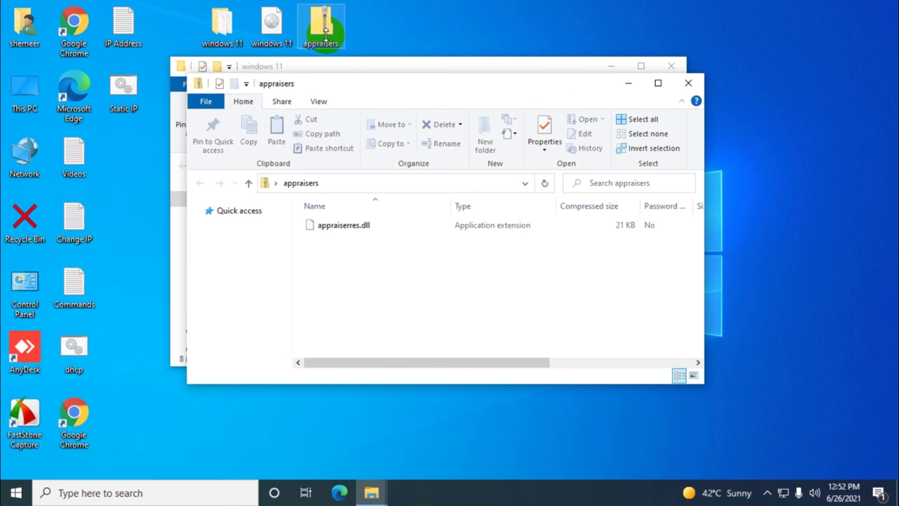
{"action": "left_click", "coordinate": [365, 226]}
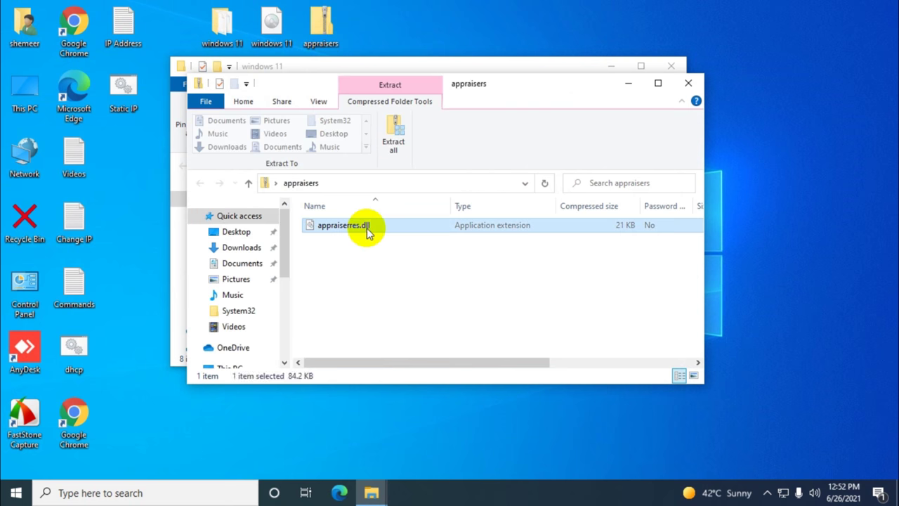
{"action": "left_click", "coordinate": [393, 137]}
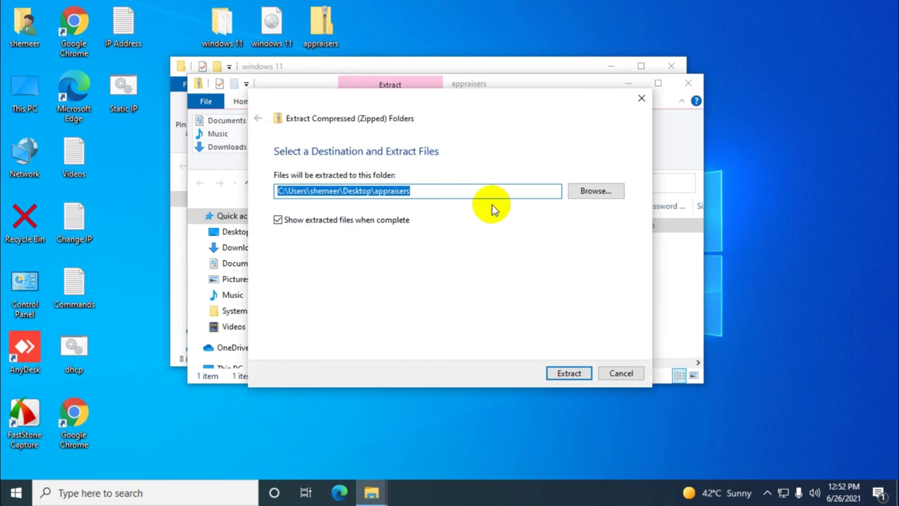
{"action": "left_click", "coordinate": [599, 194]}
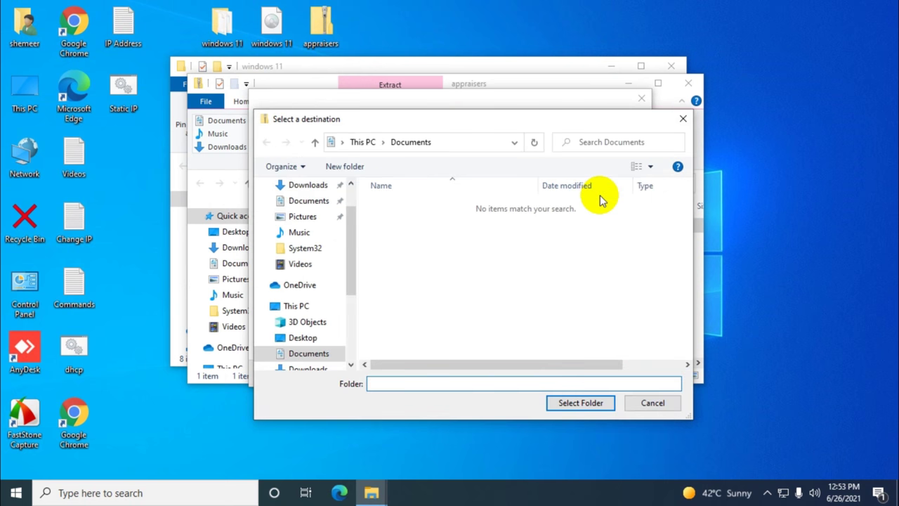
{"action": "left_click", "coordinate": [683, 118]}
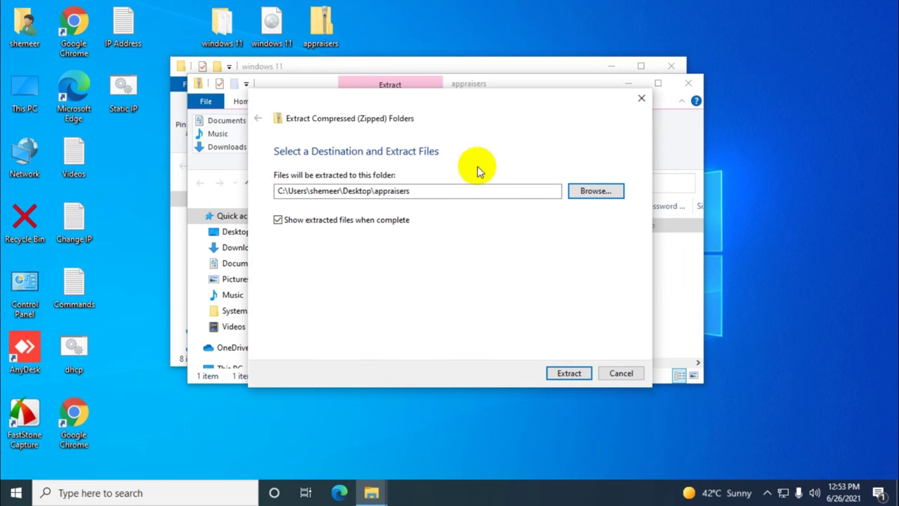
{"action": "left_click", "coordinate": [573, 374]}
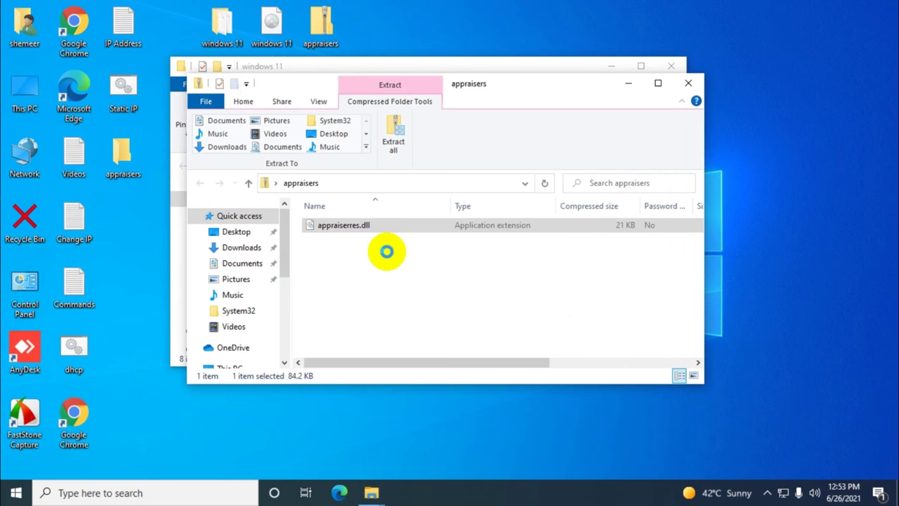
{"action": "left_click", "coordinate": [690, 83]}
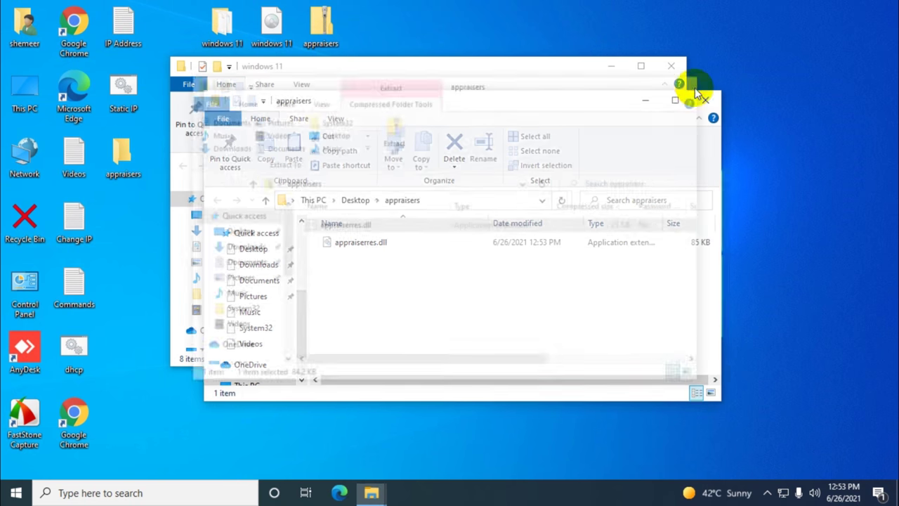
{"action": "left_click", "coordinate": [706, 98]}
- Copy appraiserres.dll from the extracted appraisers folder and close that folder
{"action": "left_click", "coordinate": [133, 156]}
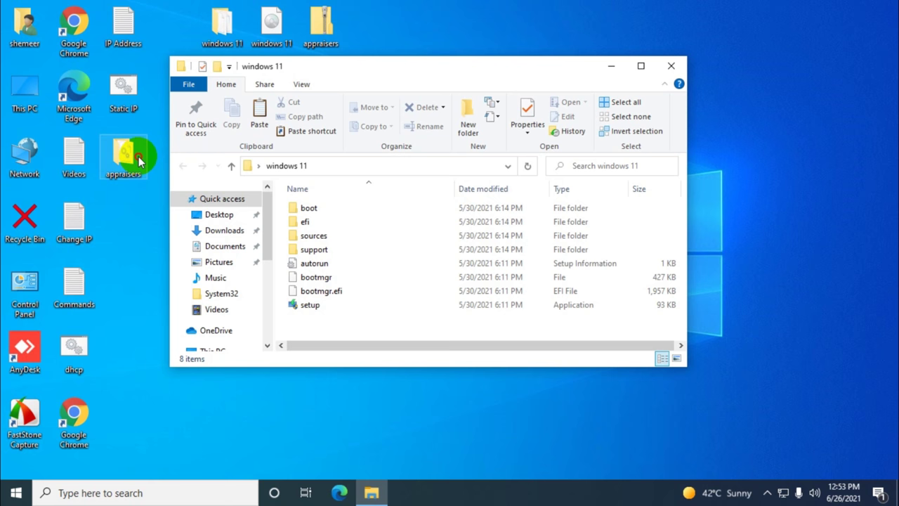
{"action": "double_click", "coordinate": [134, 157]}
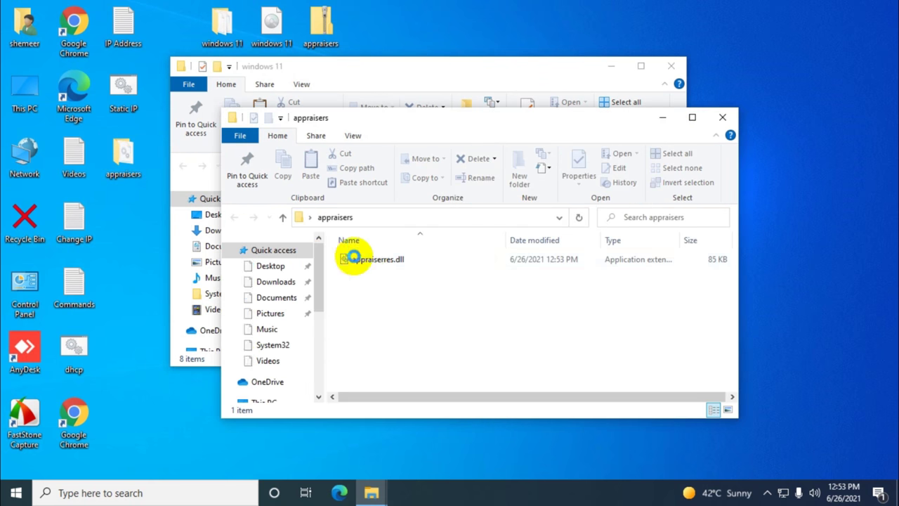
{"action": "left_click", "coordinate": [353, 259]}
{"action": "right_click", "coordinate": [373, 259]}
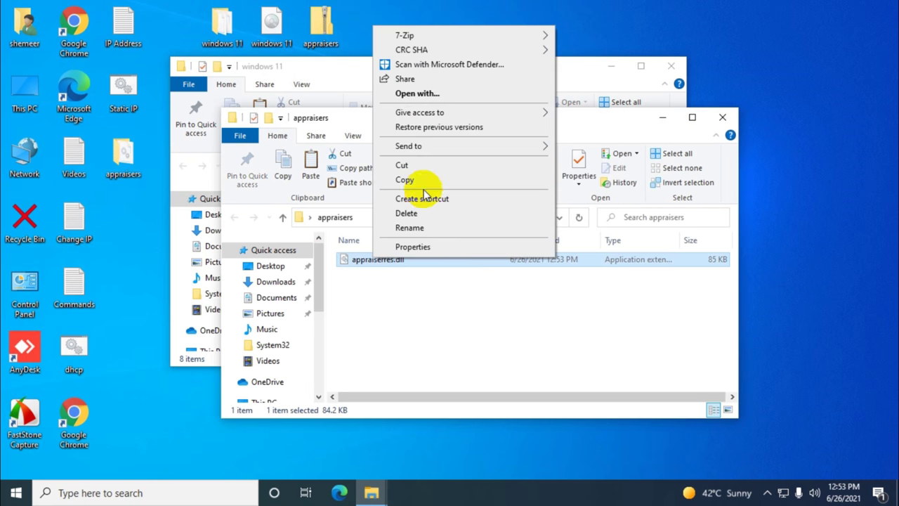
{"action": "left_click", "coordinate": [415, 179]}
{"action": "left_click", "coordinate": [721, 116]}
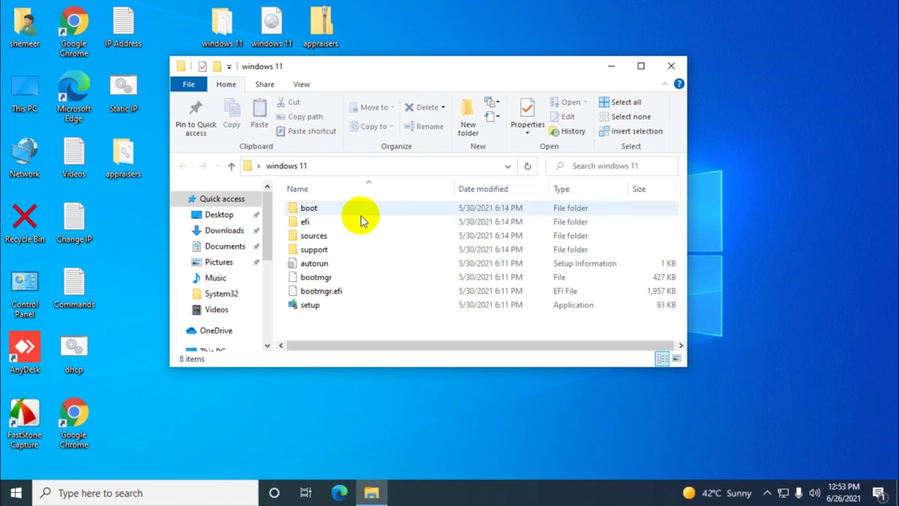
- Paste appraiserres.dll into the sources subfolder of windows 11, replacing the existing file, and close the folder
{"action": "double_click", "coordinate": [322, 237]}
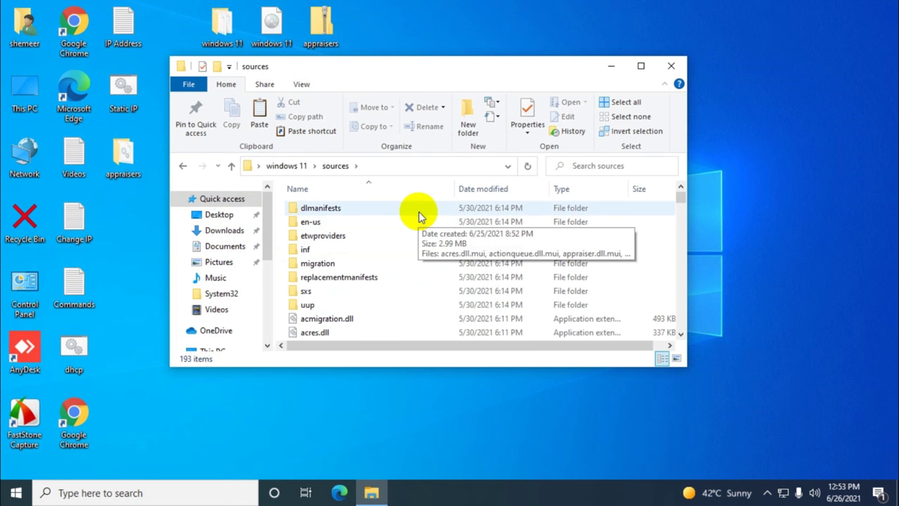
{"action": "key", "text": "ctrl+v"}
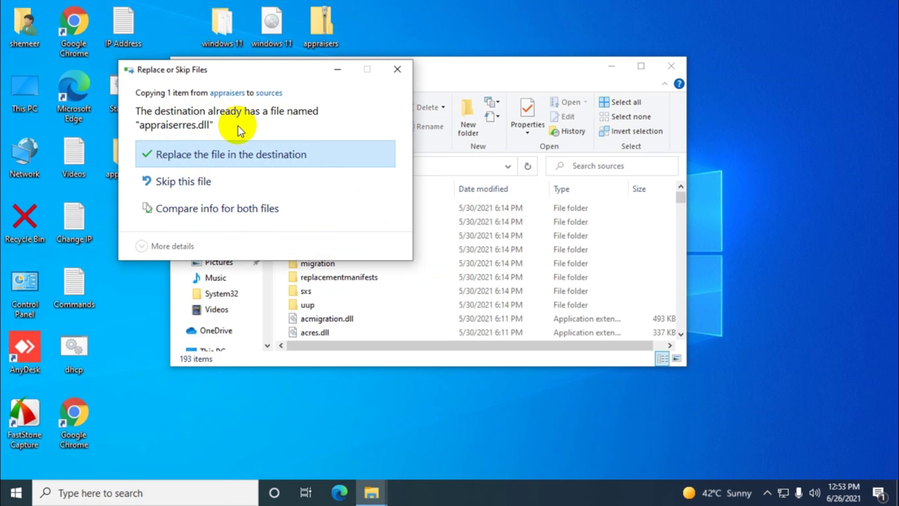
{"action": "left_click", "coordinate": [240, 163]}
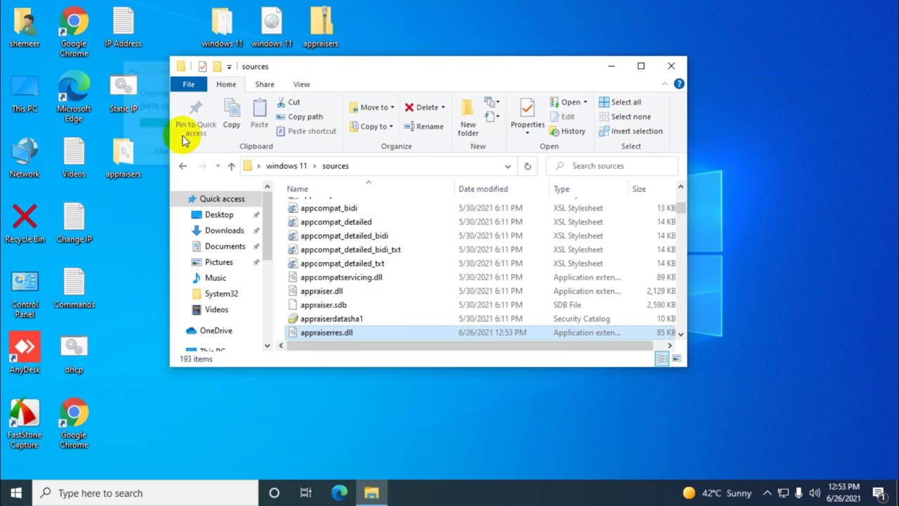
{"action": "scroll", "coordinate": [442, 281], "scroll_direction": "down", "scroll_amount": 1}
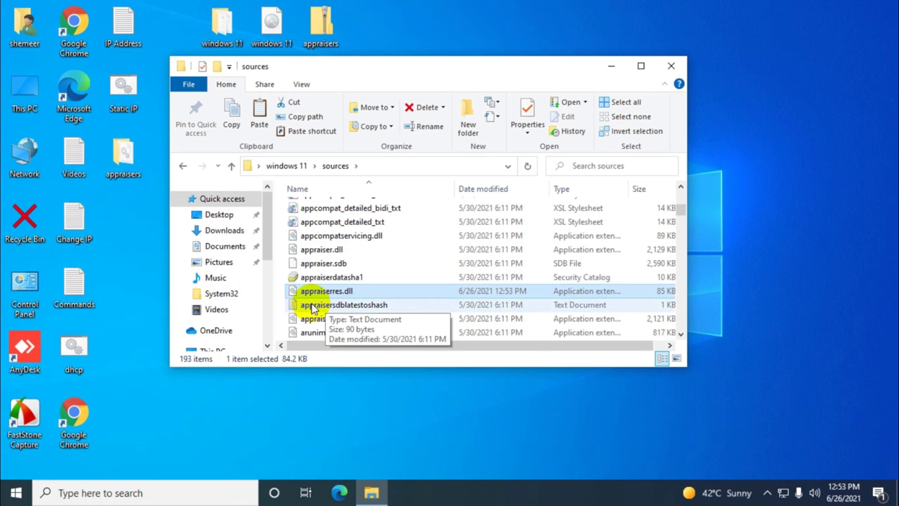
{"action": "left_click", "coordinate": [672, 66]}
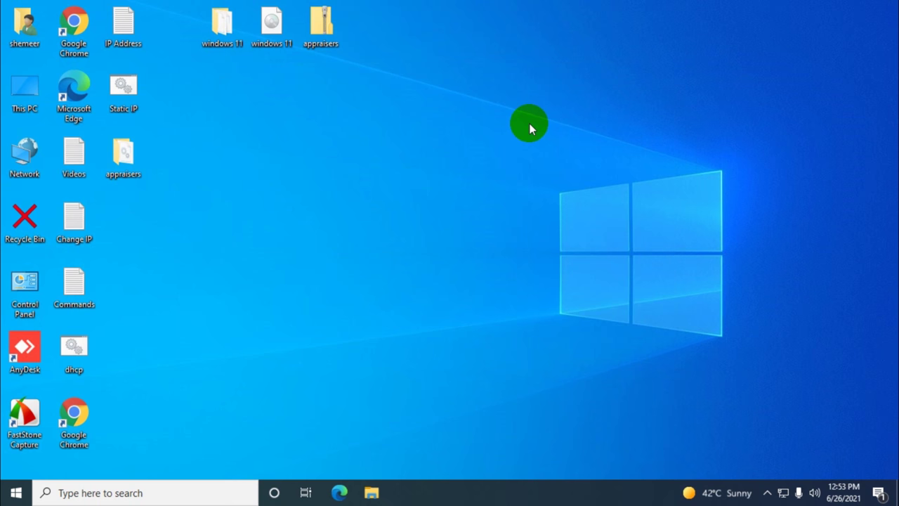
- Refresh the desktop and run the setup application from the windows 11 folder
{"action": "right_click", "coordinate": [323, 170]}
{"action": "left_click", "coordinate": [351, 203]}
{"action": "left_click", "coordinate": [222, 29]}
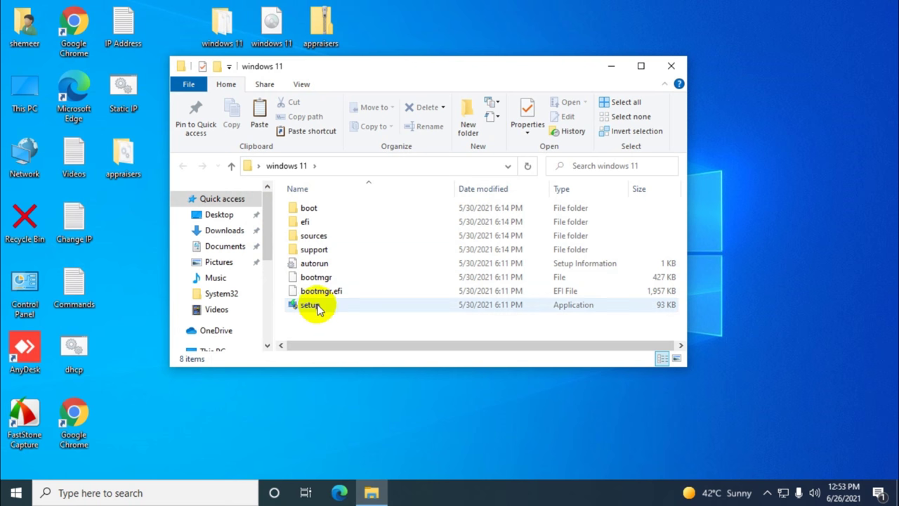
{"action": "left_click", "coordinate": [322, 308]}
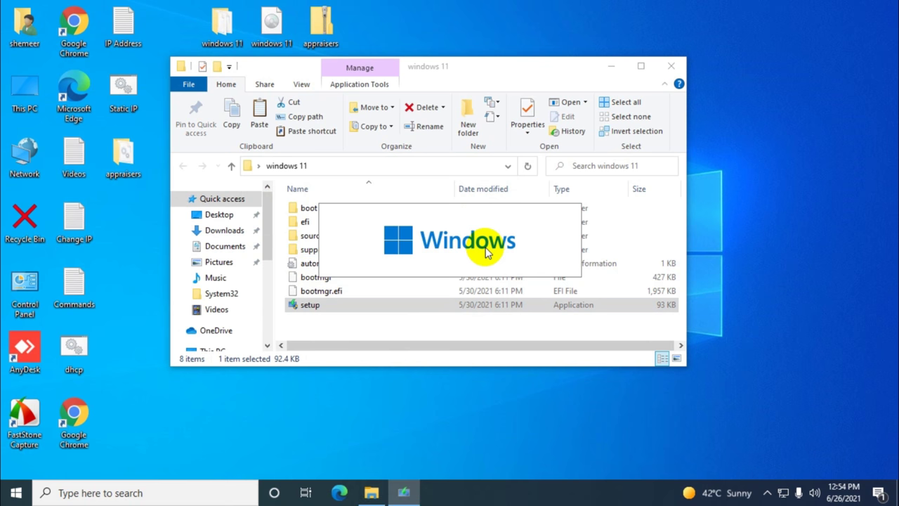
- Close the windows 11 folder window, proceed through the Install Windows 11 page and accept the license terms
{"action": "left_click", "coordinate": [671, 66]}
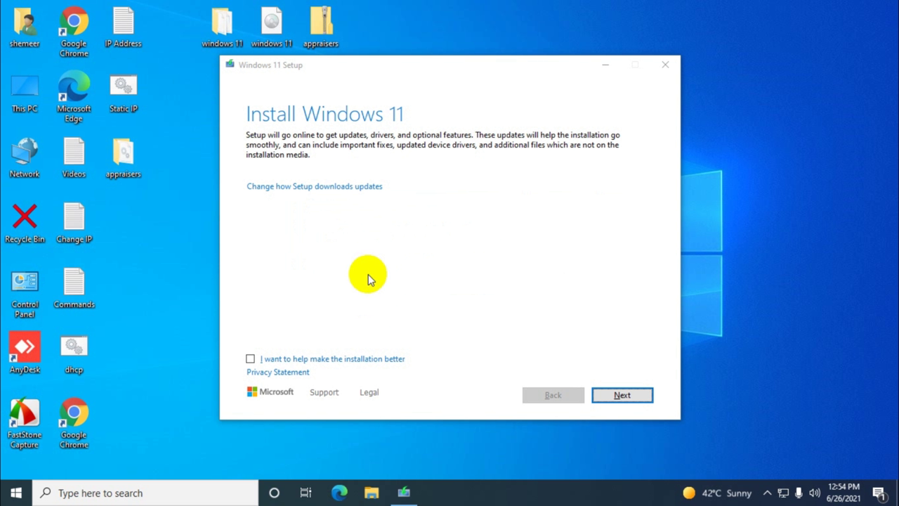
{"action": "left_click", "coordinate": [647, 397]}
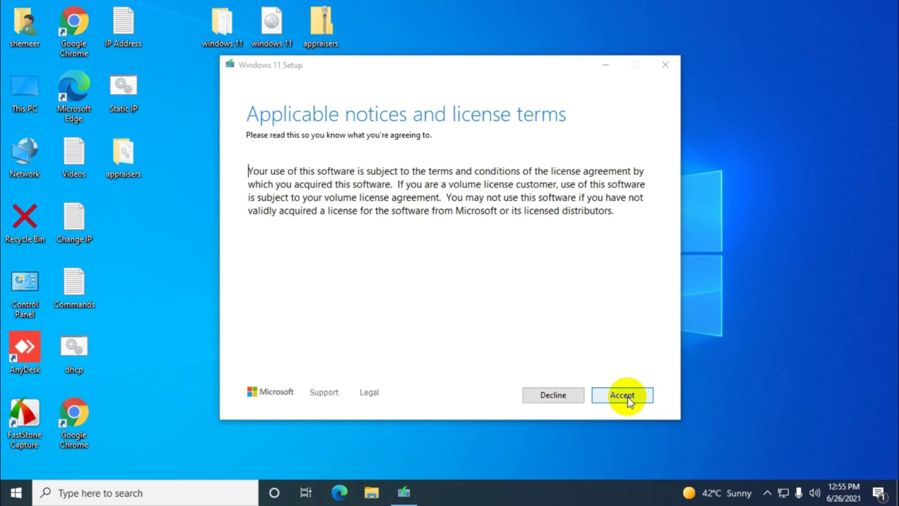
{"action": "left_click", "coordinate": [622, 395]}
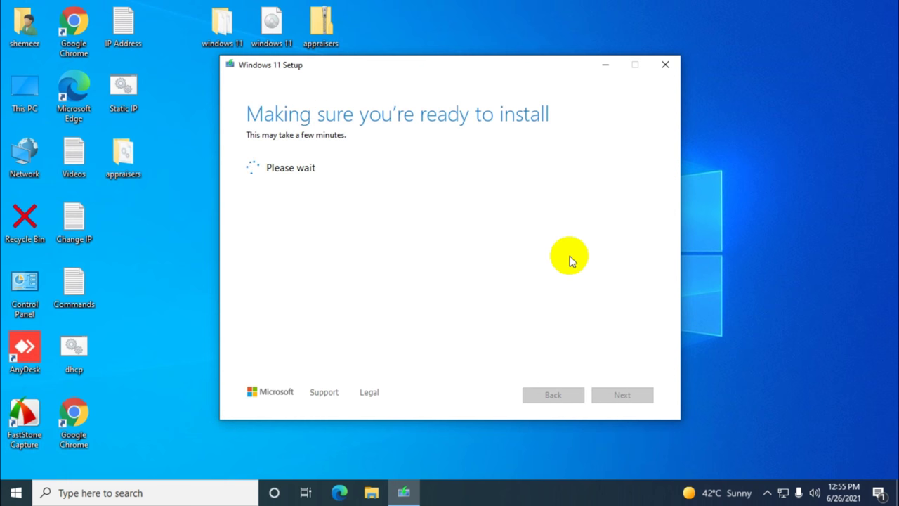